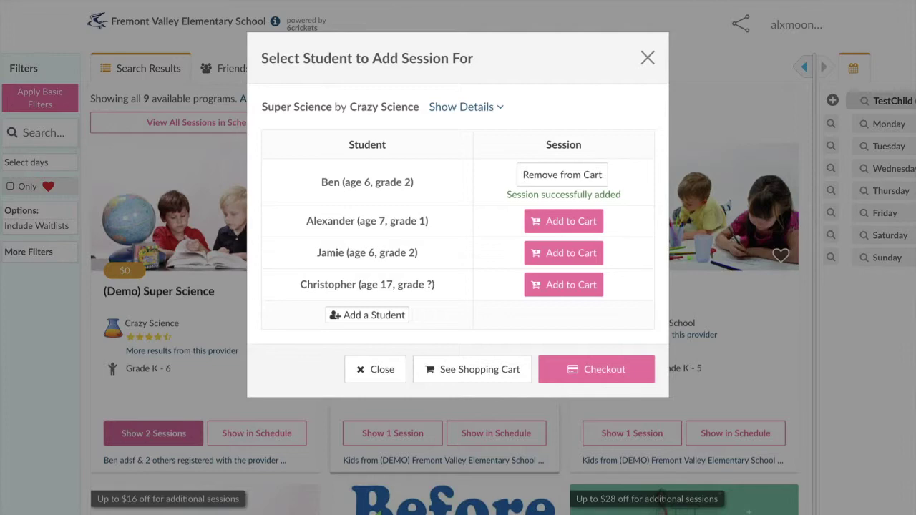
Close the student selection window after adding Super Science to the cart.
key(Escape)
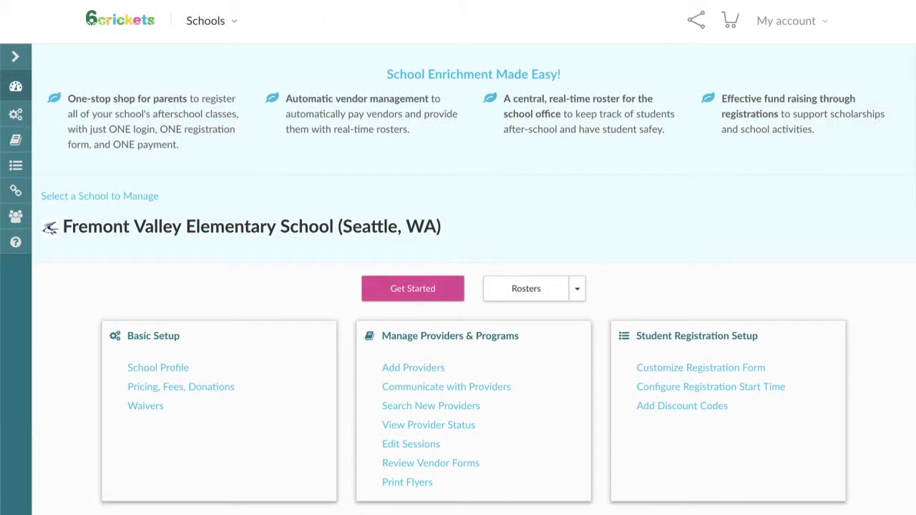
Scroll through the Basic Setup, Providers, Registration, Rosters and Help cards on the Fremont Valley dashboard.
scroll(458, 286, down, 1)
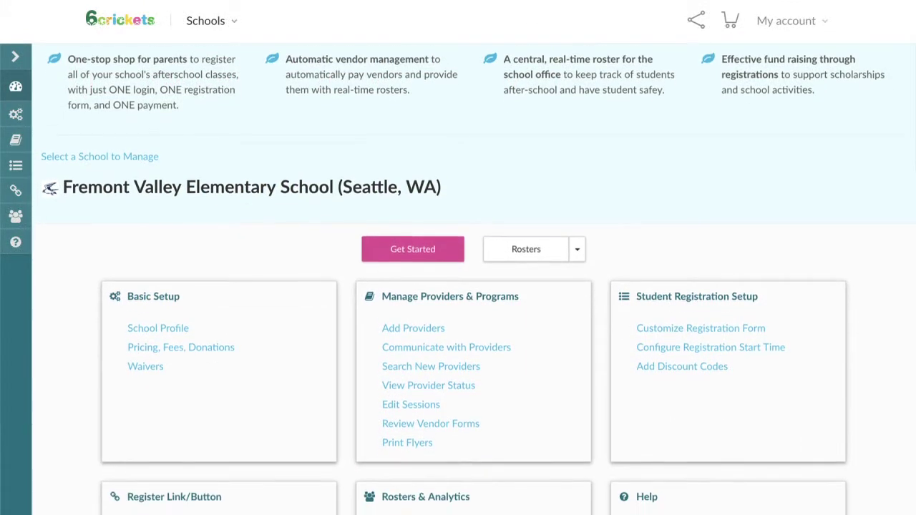
scroll(458, 286, down, 2)
scroll(457, 287, down, 2)
scroll(458, 286, down, 2)
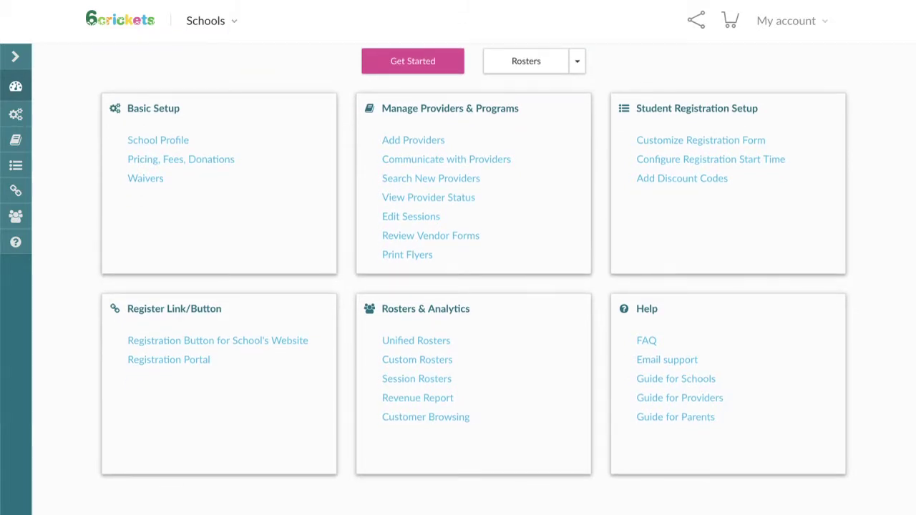
scroll(457, 286, up, 2)
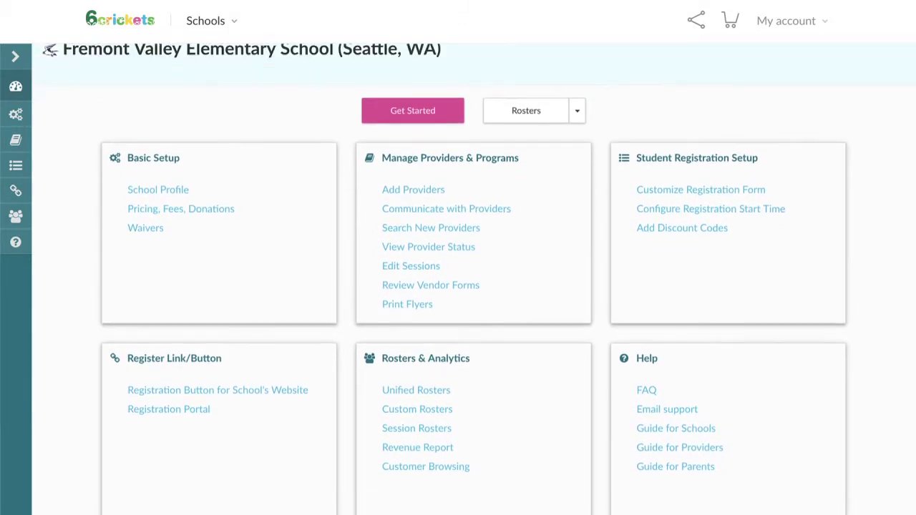
scroll(458, 287, up, 3)
scroll(458, 286, up, 1)
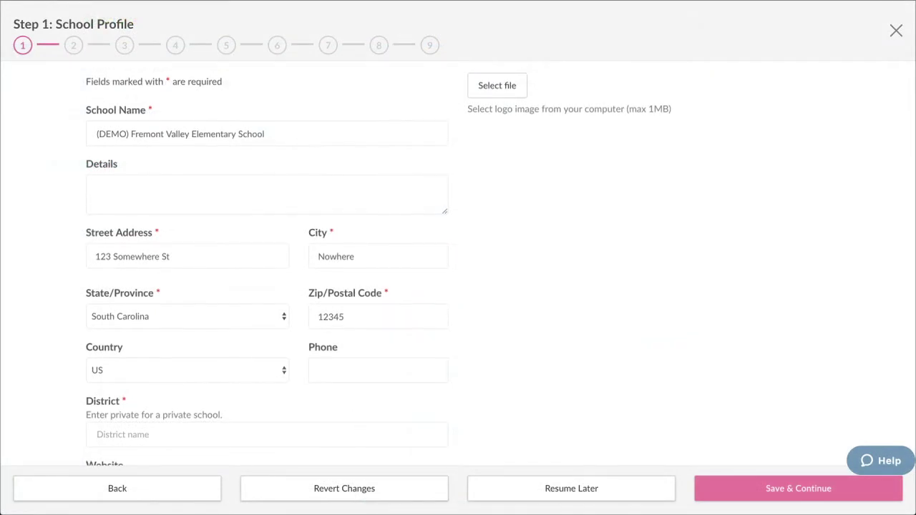
Scroll down the Step 1 School Profile form with the prefilled name and address.
scroll(458, 286, down, 1)
scroll(458, 287, down, 1)
scroll(458, 286, down, 1)
scroll(458, 287, down, 1)
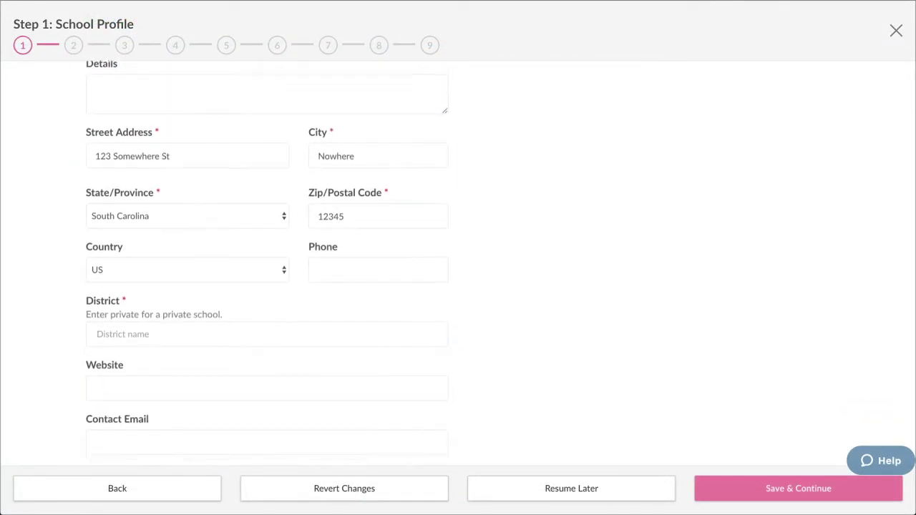
scroll(458, 286, down, 1)
scroll(458, 286, down, 1)
scroll(458, 286, down, 1)
scroll(458, 286, down, 1)
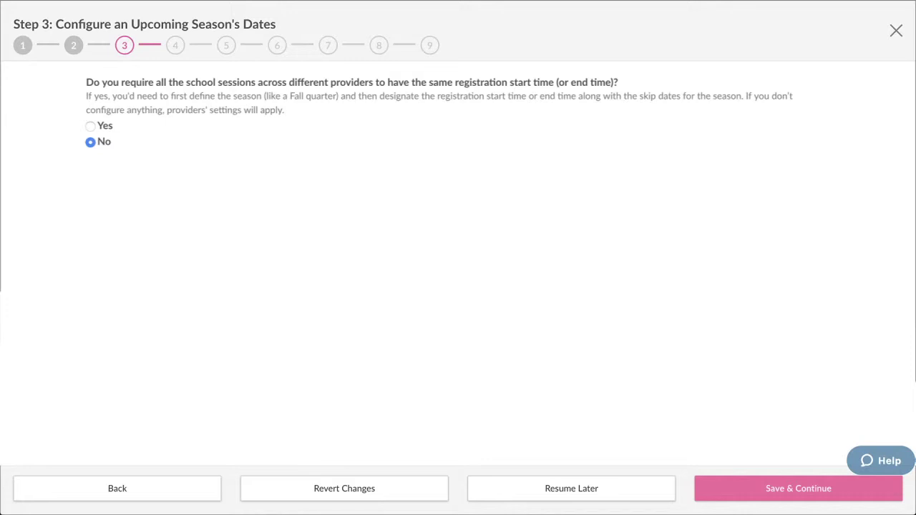
Require the same registration dates across all providers on Step 3.
key(Up)
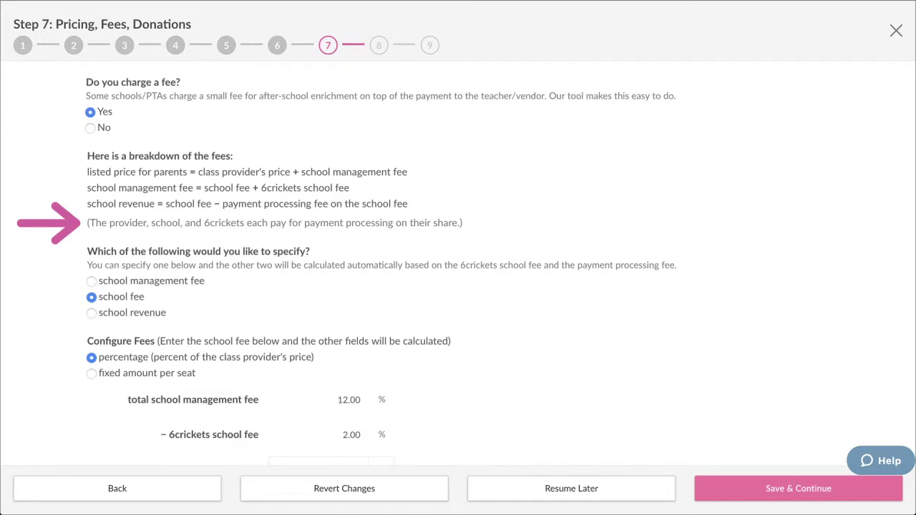
Scroll down through the Step 7 pricing and fee options.
scroll(458, 265, down, 5)
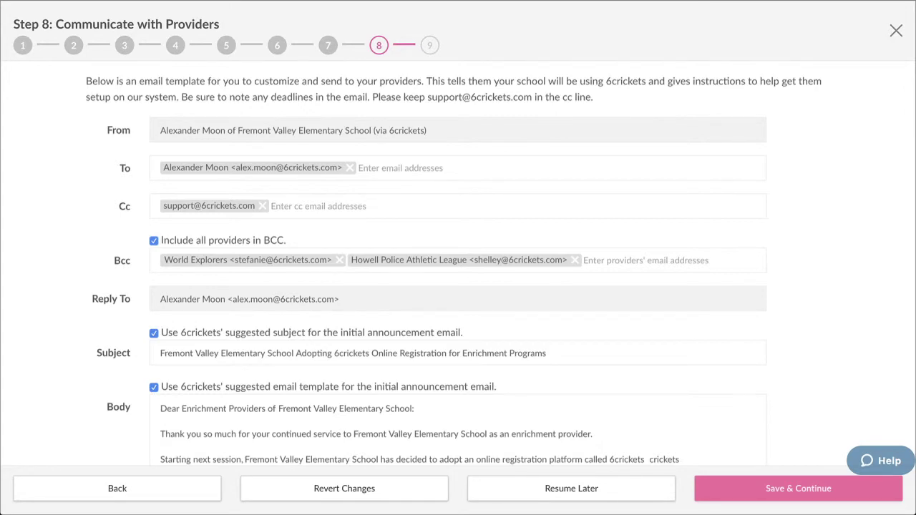
Scroll through the Step 8 announcement email body.
scroll(458, 266, down, 2)
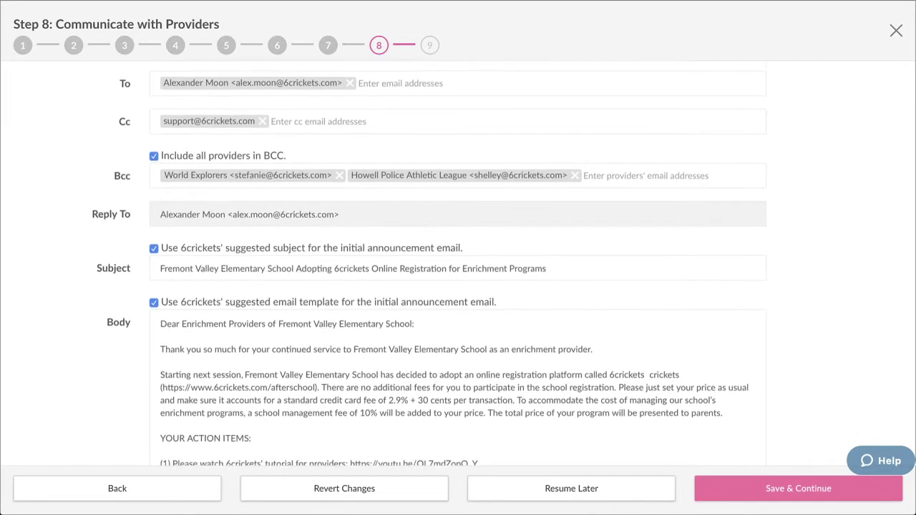
scroll(458, 266, down, 2)
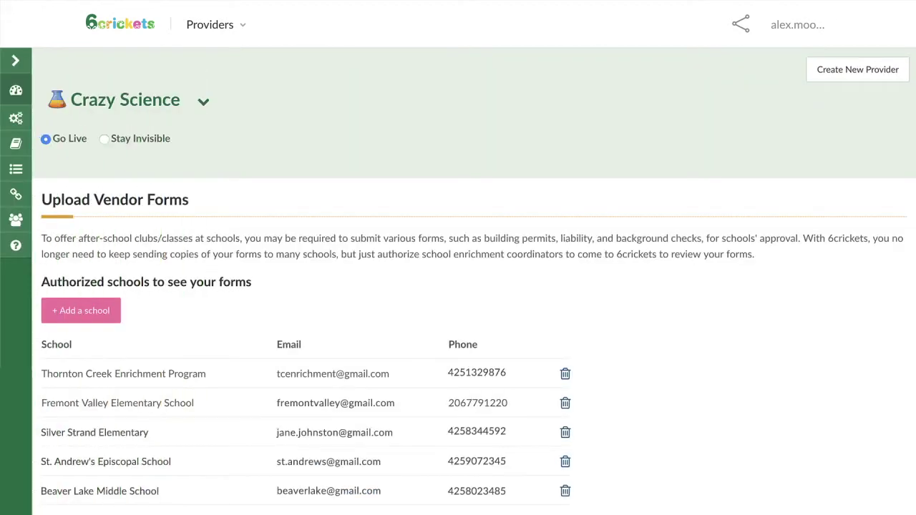
Scroll down Crazy Science's vendor forms page to the Uploaded Forms list.
scroll(472, 286, down, 2)
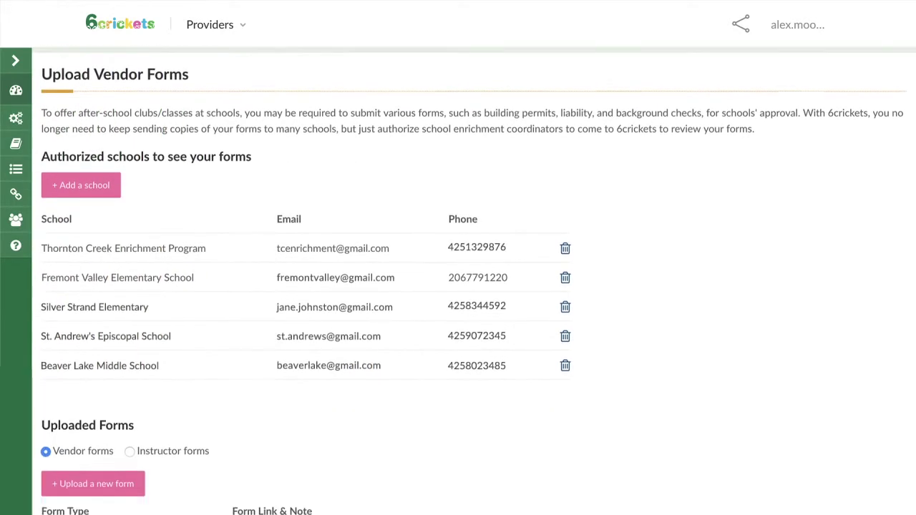
scroll(472, 287, down, 2)
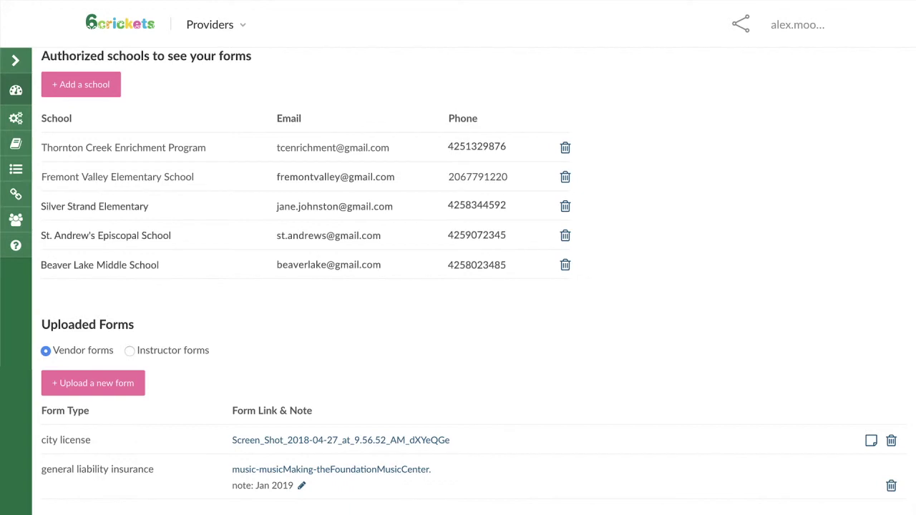